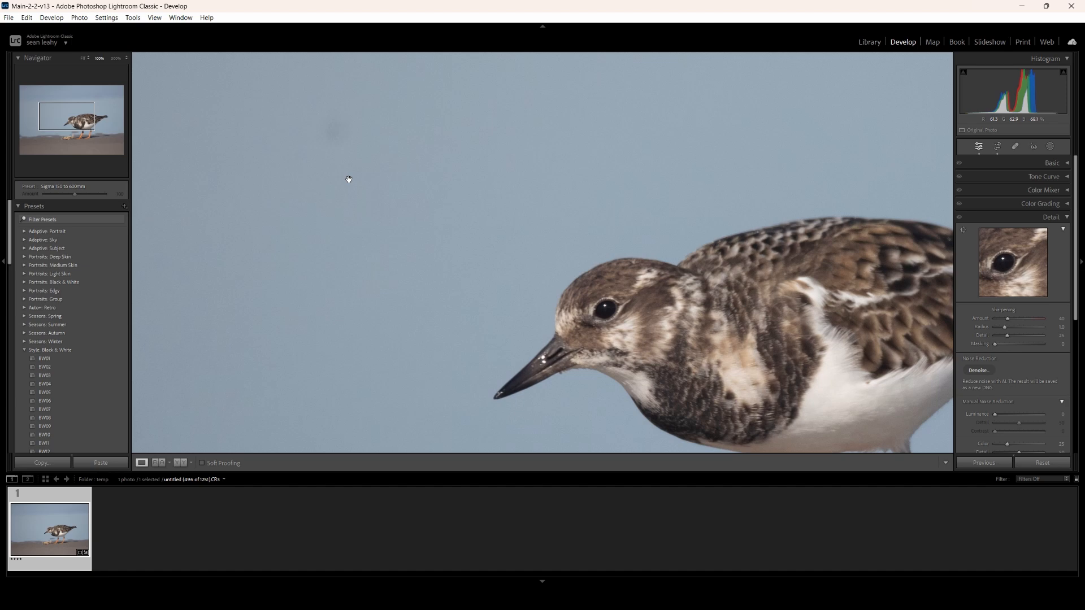
- Examine the photo at full magnification for noise and sharpness around the bird, the crab, the sand and the sky
{"action": "left_click_drag", "start_coordinate": [672, 290], "coordinate": [620, 238]}
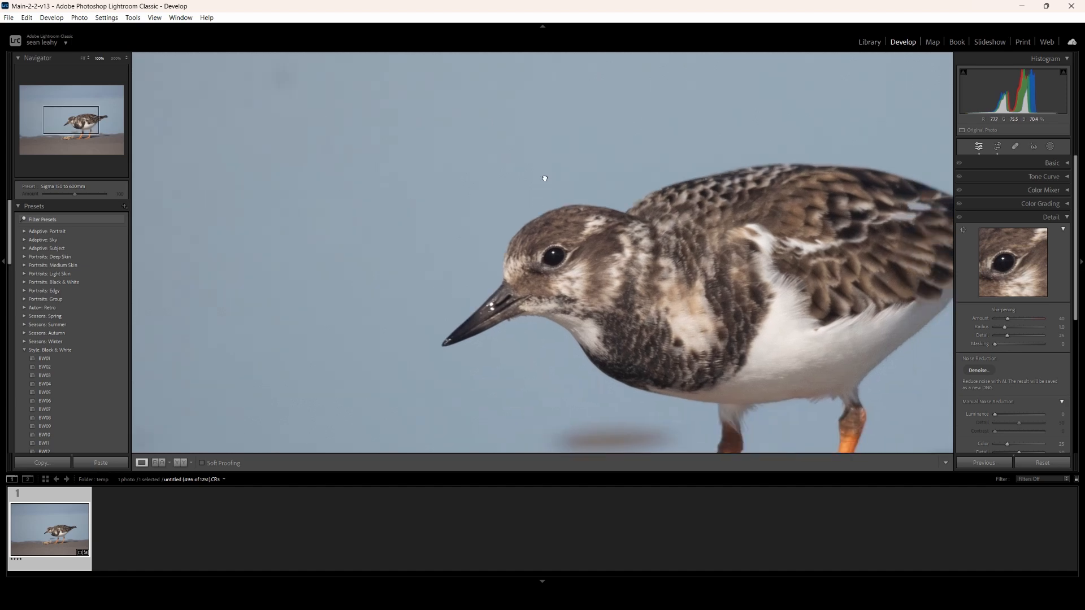
{"action": "left_click", "coordinate": [544, 179]}
{"action": "left_click", "coordinate": [567, 362]}
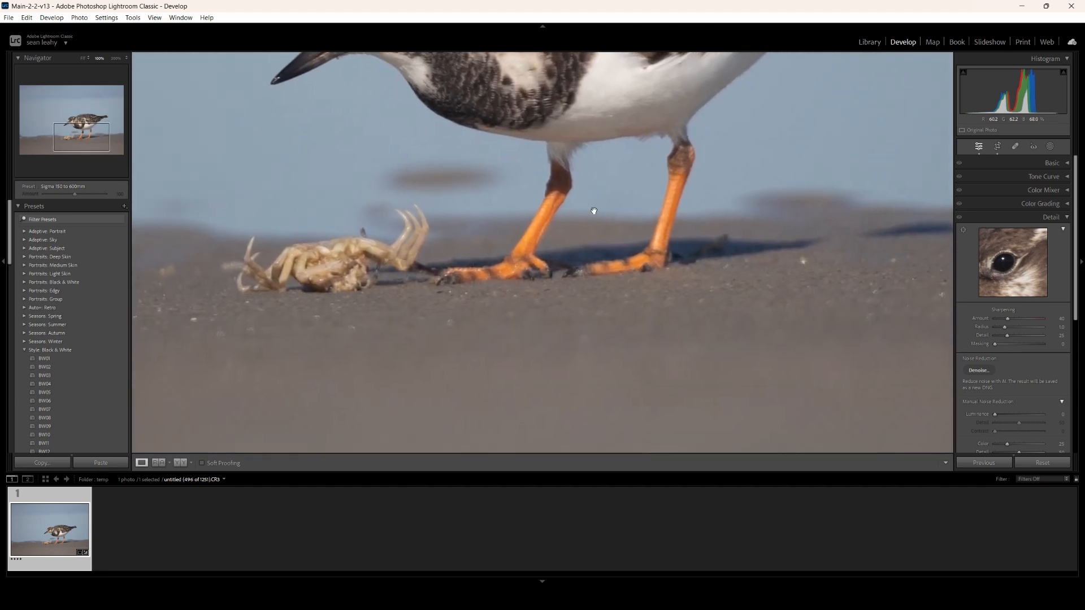
{"action": "left_click_drag", "start_coordinate": [411, 272], "coordinate": [415, 438]}
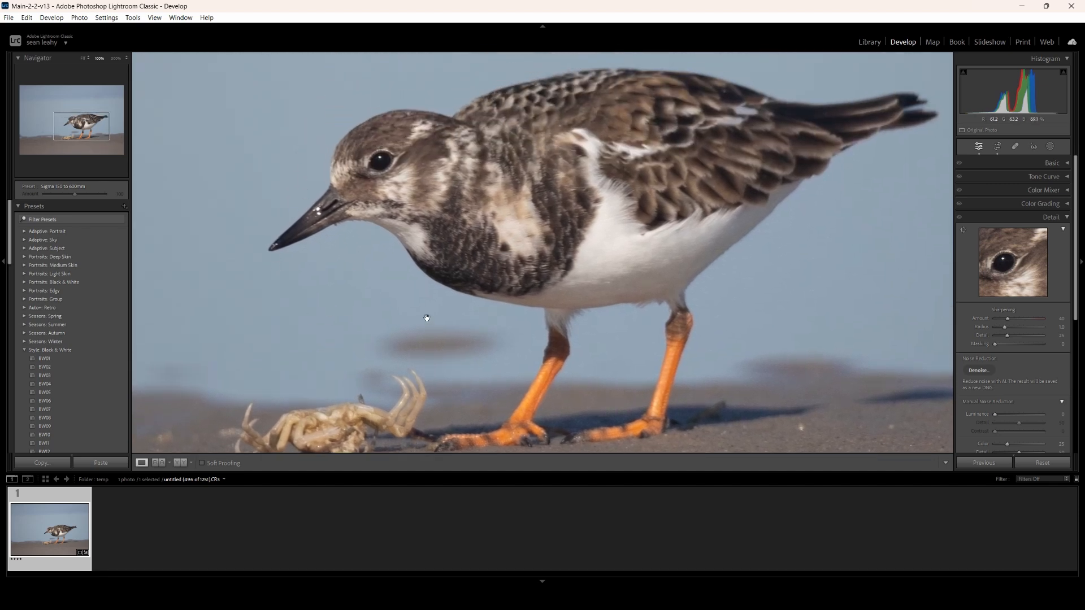
{"action": "left_click_drag", "start_coordinate": [400, 303], "coordinate": [644, 311]}
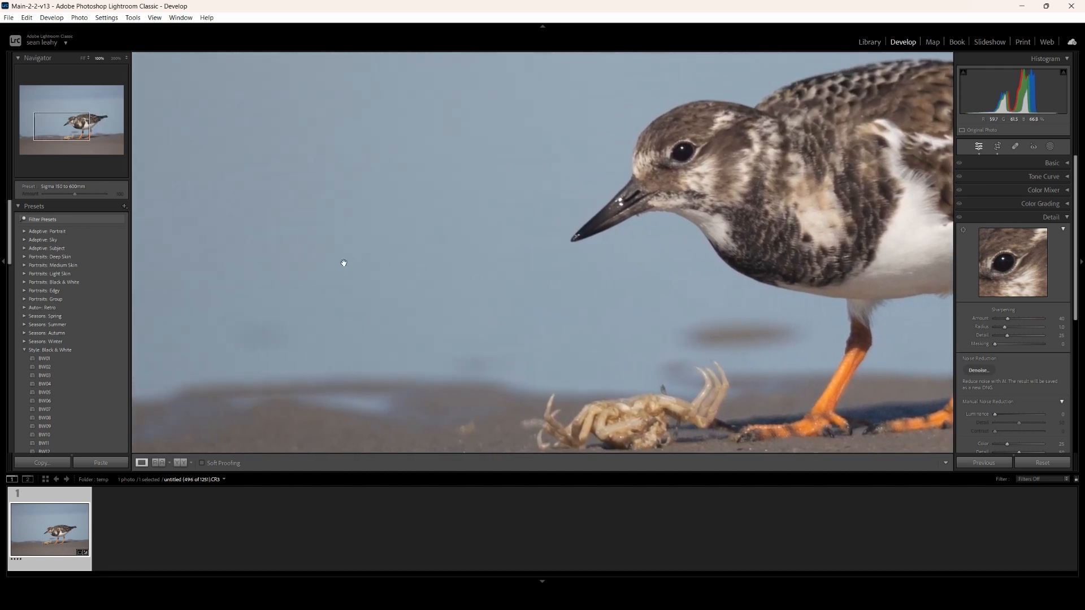
{"action": "left_click_drag", "start_coordinate": [608, 264], "coordinate": [340, 225]}
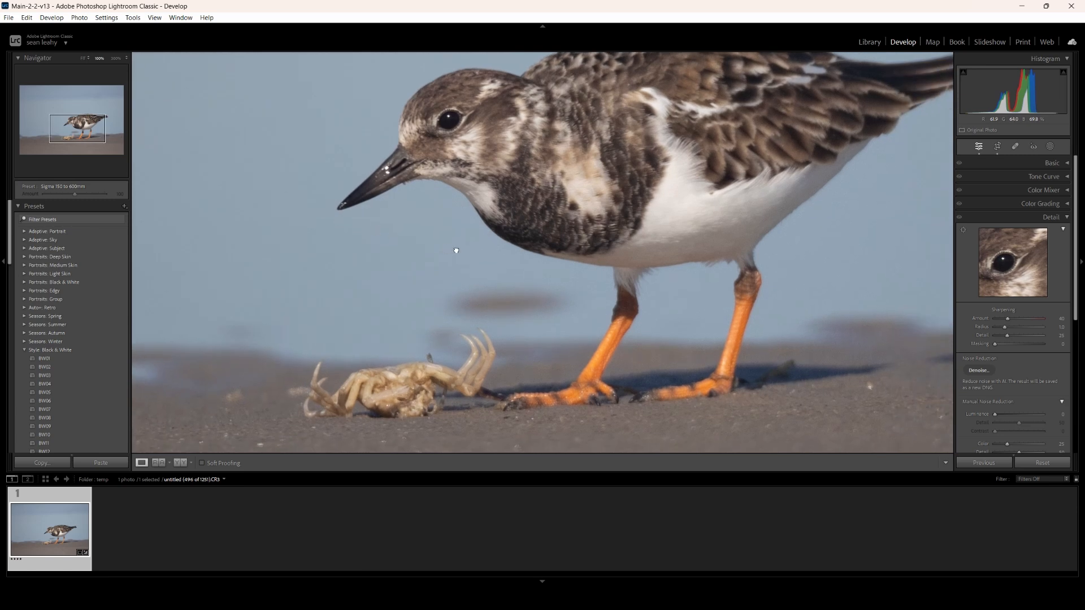
{"action": "left_click", "coordinate": [456, 250]}
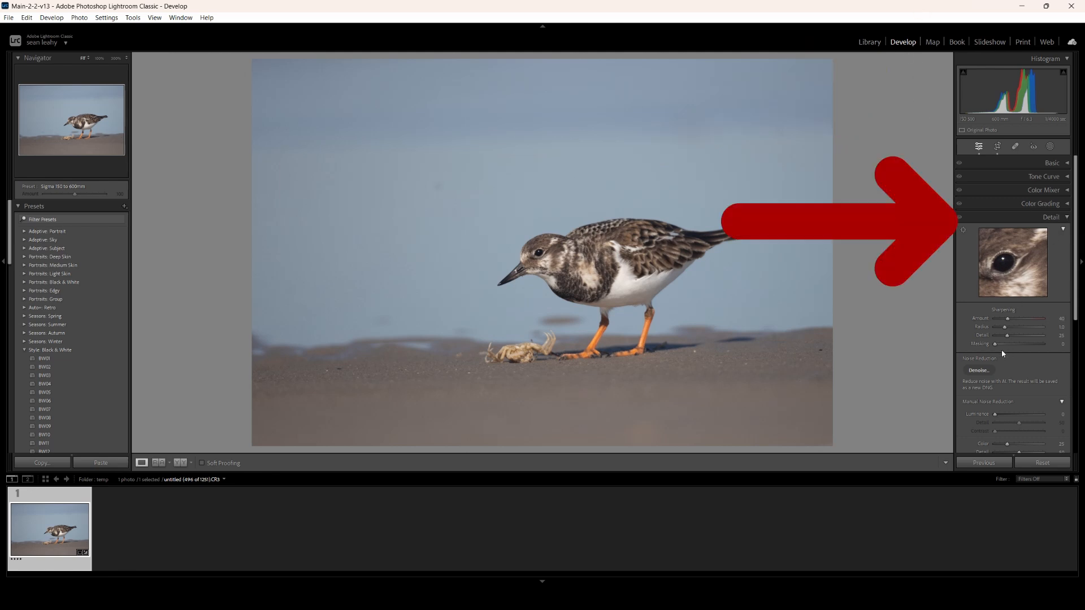
- Set the sharpening Masking to 12 with the mask preview, limiting sharpening mainly to the bird and other edges
{"action": "key", "text": "alt"}
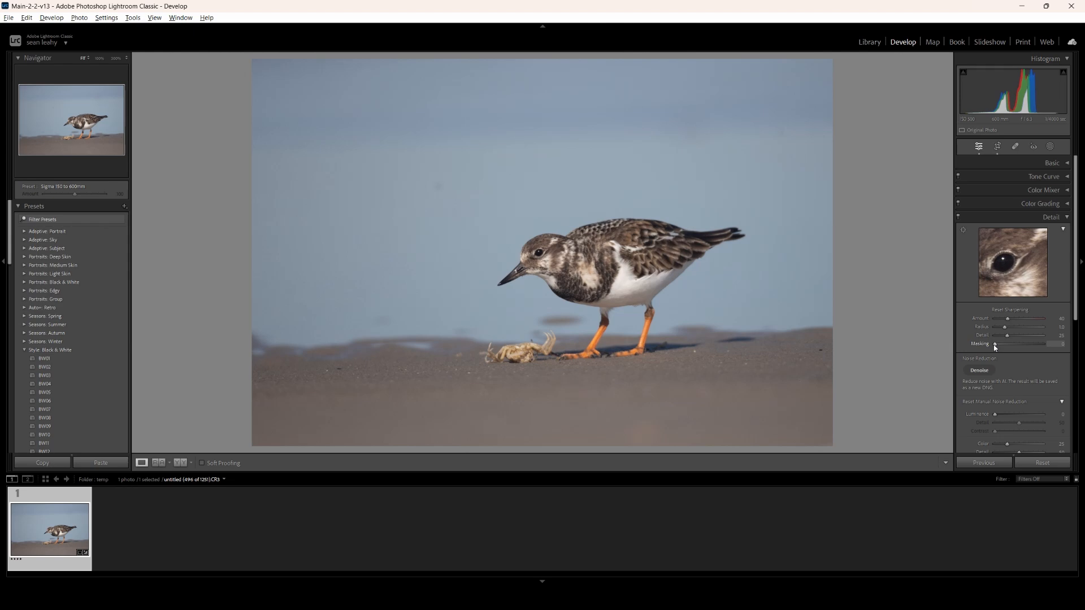
{"action": "left_click", "coordinate": [995, 345], "text": "alt"}
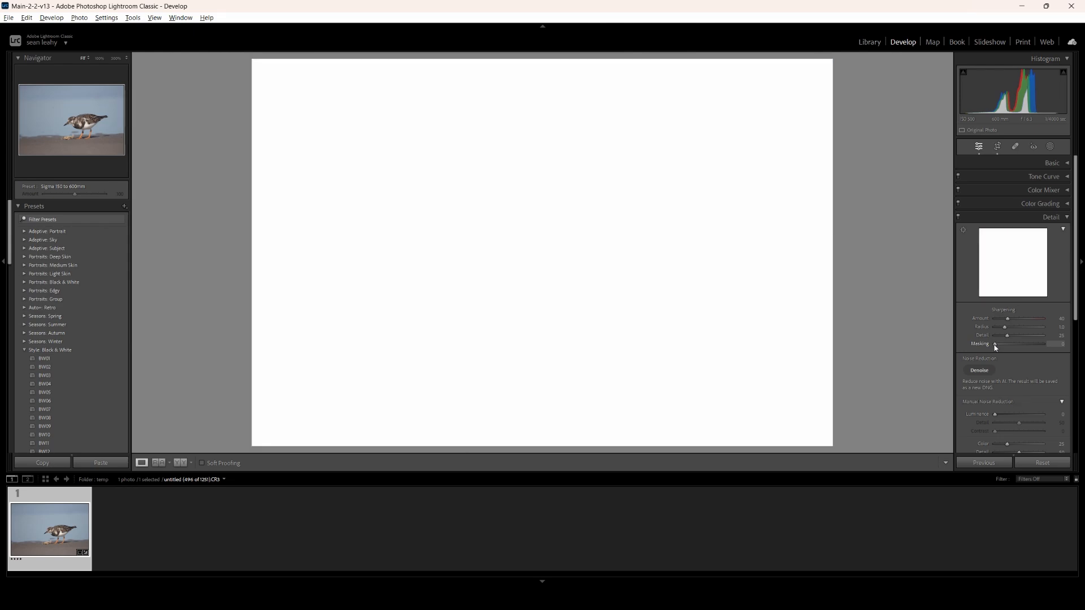
{"action": "left_click_drag", "start_coordinate": [995, 347], "coordinate": [1046, 345]}
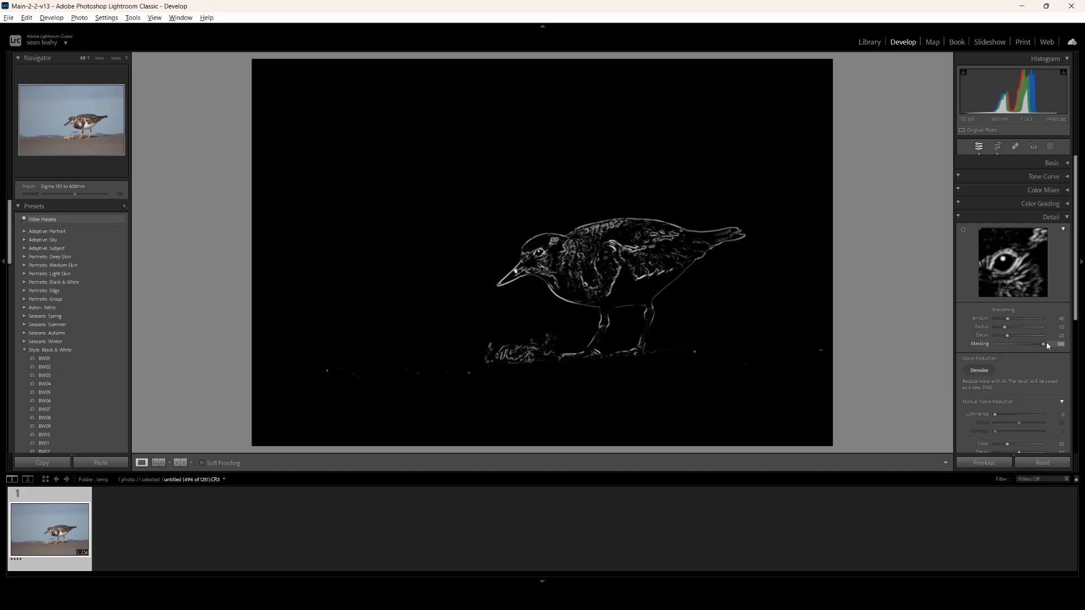
{"action": "left_click_drag", "start_coordinate": [1047, 346], "coordinate": [1004, 348]}
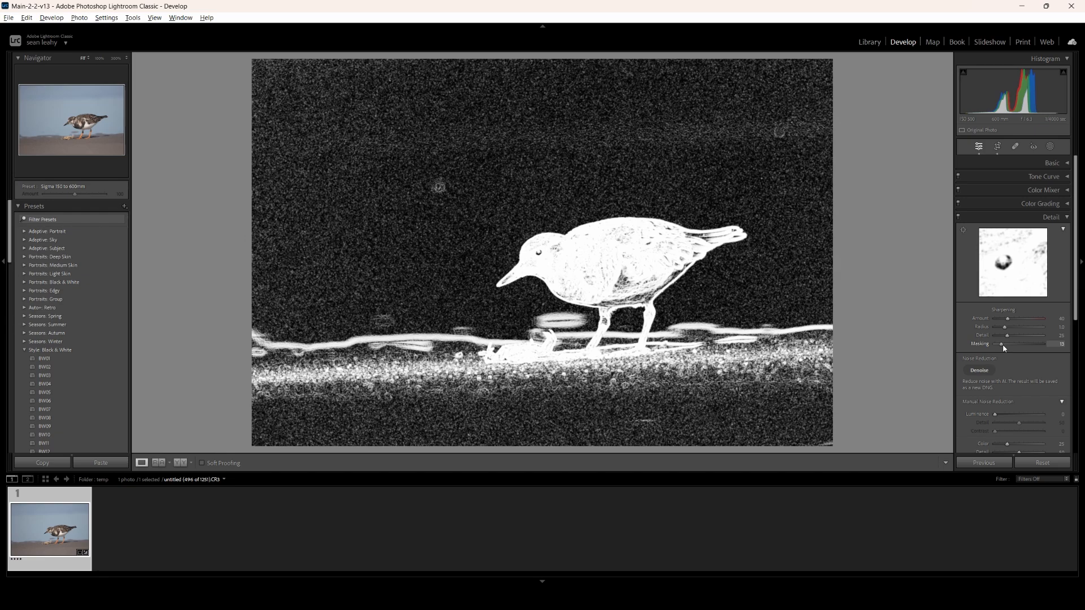
{"action": "left_click_drag", "start_coordinate": [1004, 345], "coordinate": [1004, 346]}
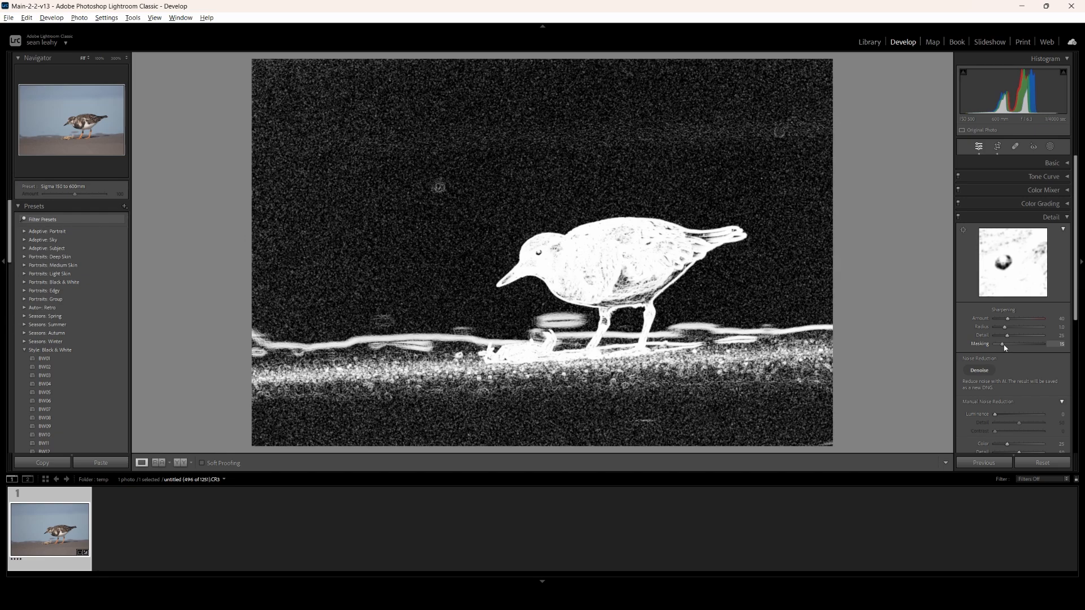
{"action": "left_click_drag", "start_coordinate": [1005, 348], "coordinate": [1002, 348]}
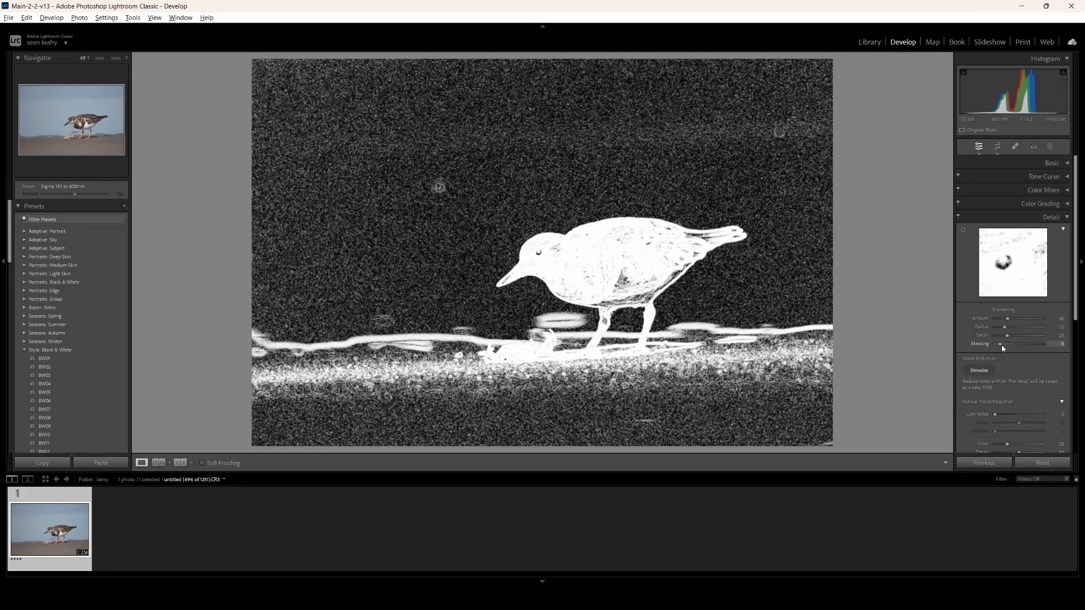
{"action": "left_click_drag", "start_coordinate": [1004, 348], "coordinate": [1004, 348]}
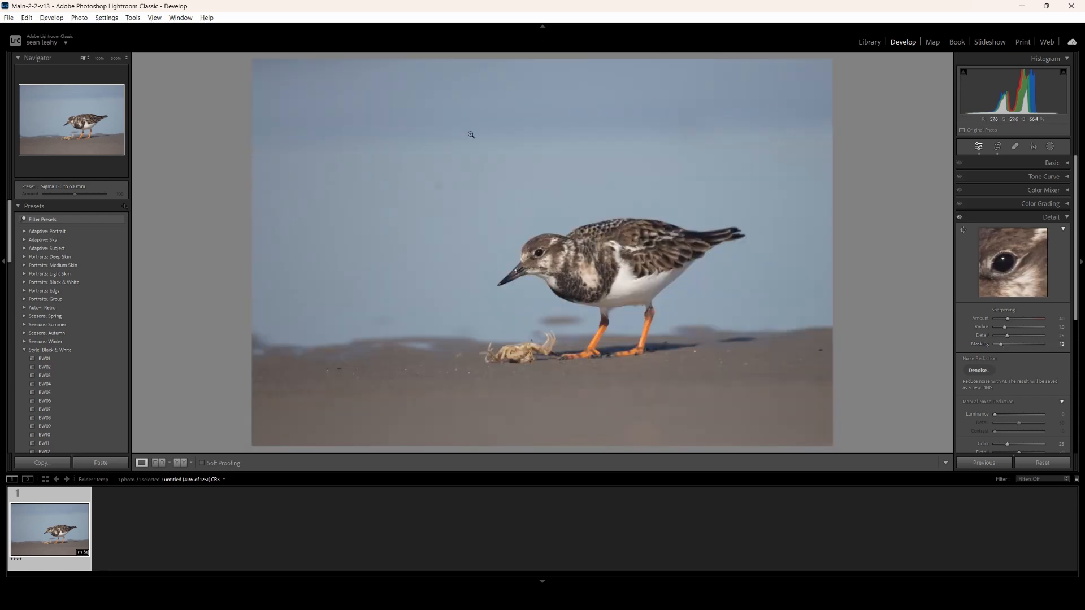
- Open the AI Denoise preview and compare the bird's eye and beak with and without the enhancement
{"action": "left_click", "coordinate": [978, 371]}
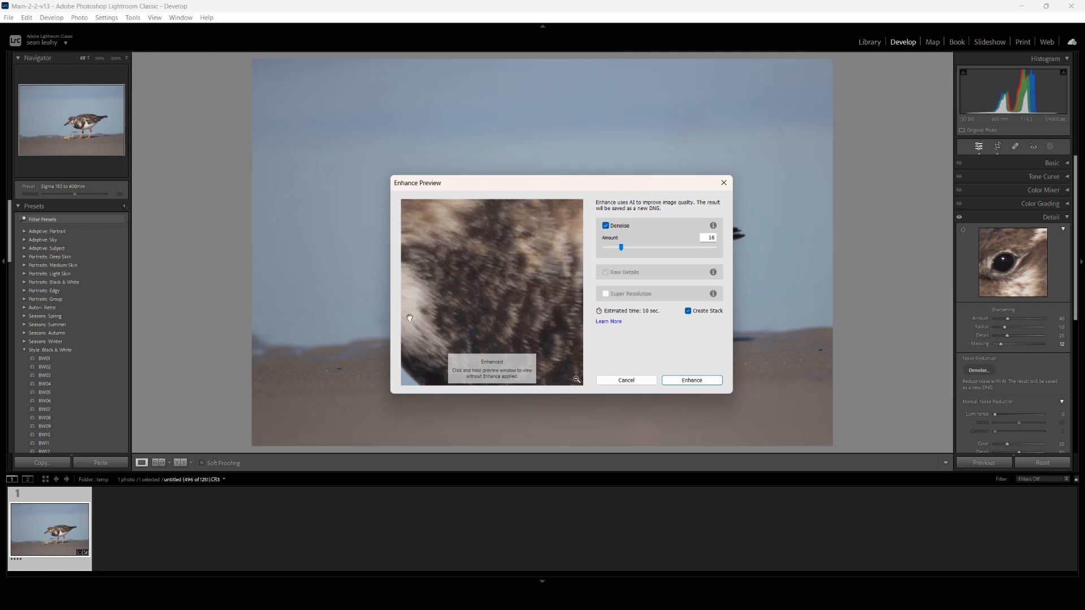
{"action": "left_click", "coordinate": [576, 382]}
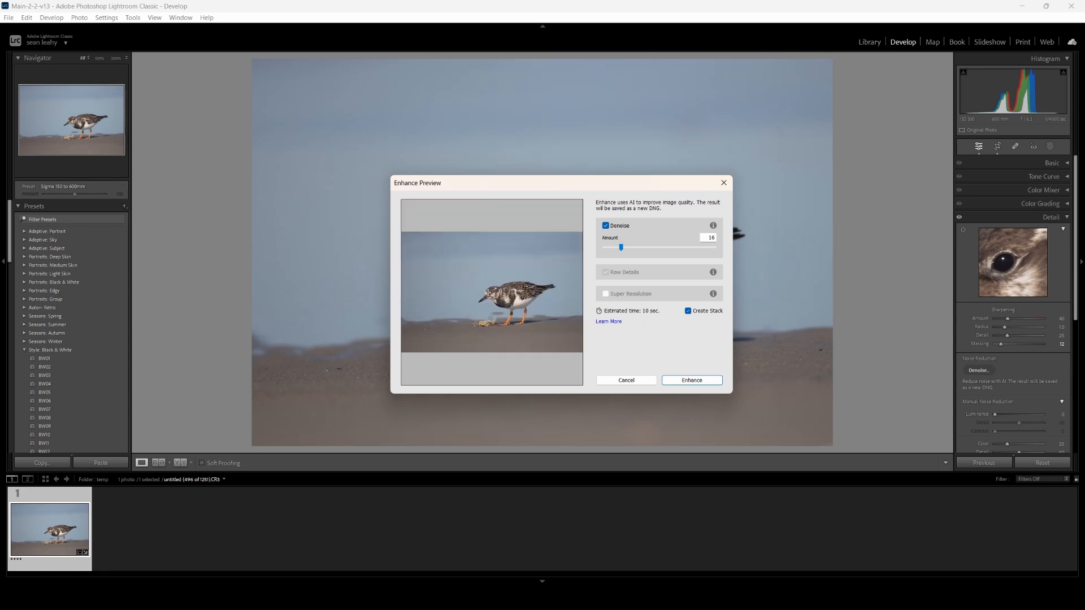
{"action": "left_click", "coordinate": [490, 293]}
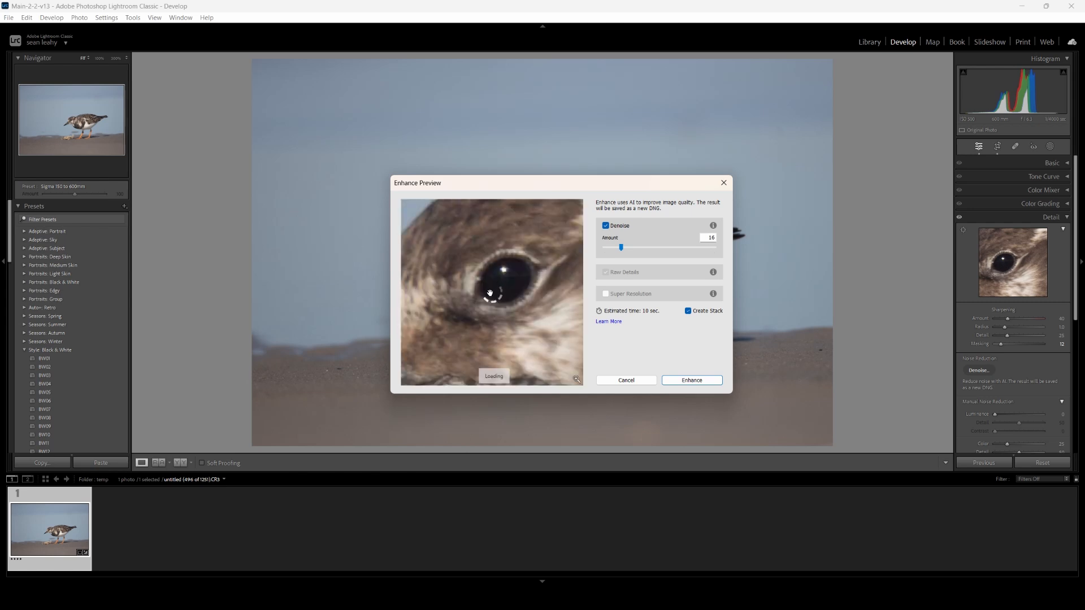
{"action": "left_click_drag", "start_coordinate": [482, 314], "coordinate": [560, 288]}
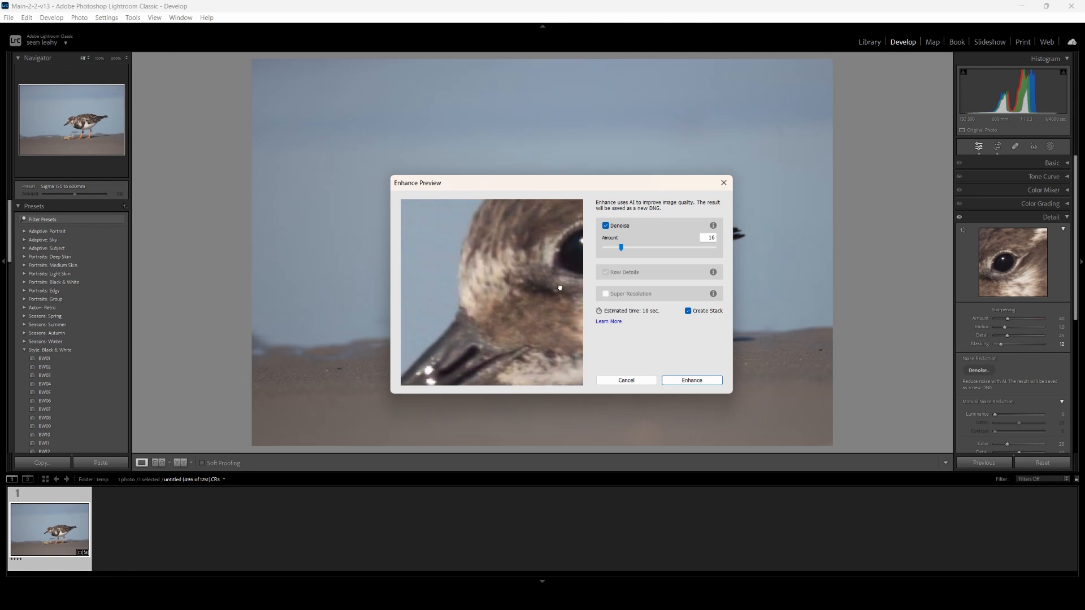
{"action": "left_click", "coordinate": [527, 282]}
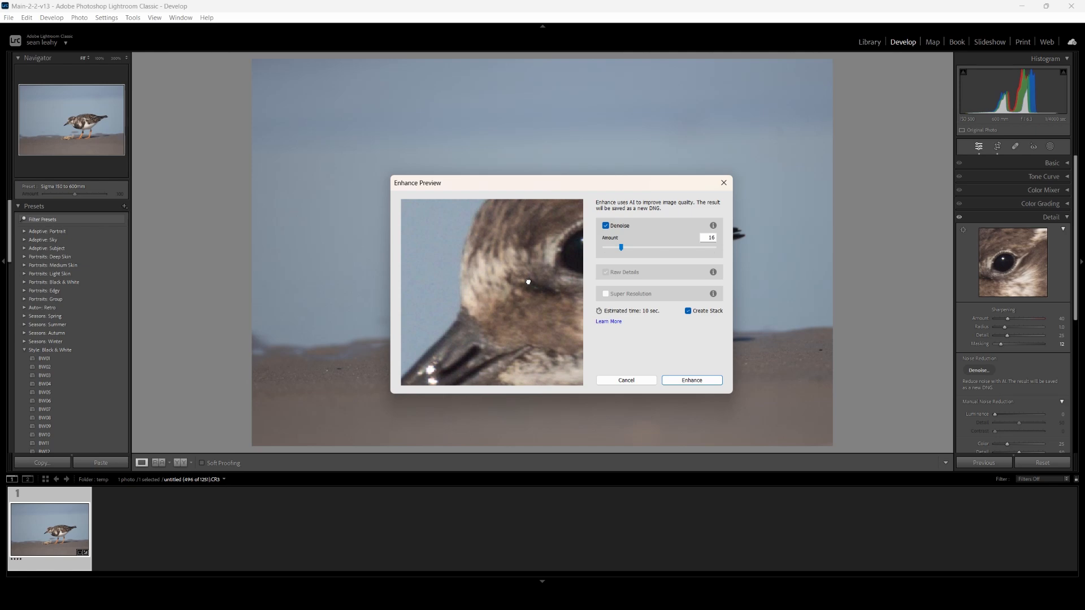
{"action": "left_click_drag", "start_coordinate": [528, 283], "coordinate": [553, 300]}
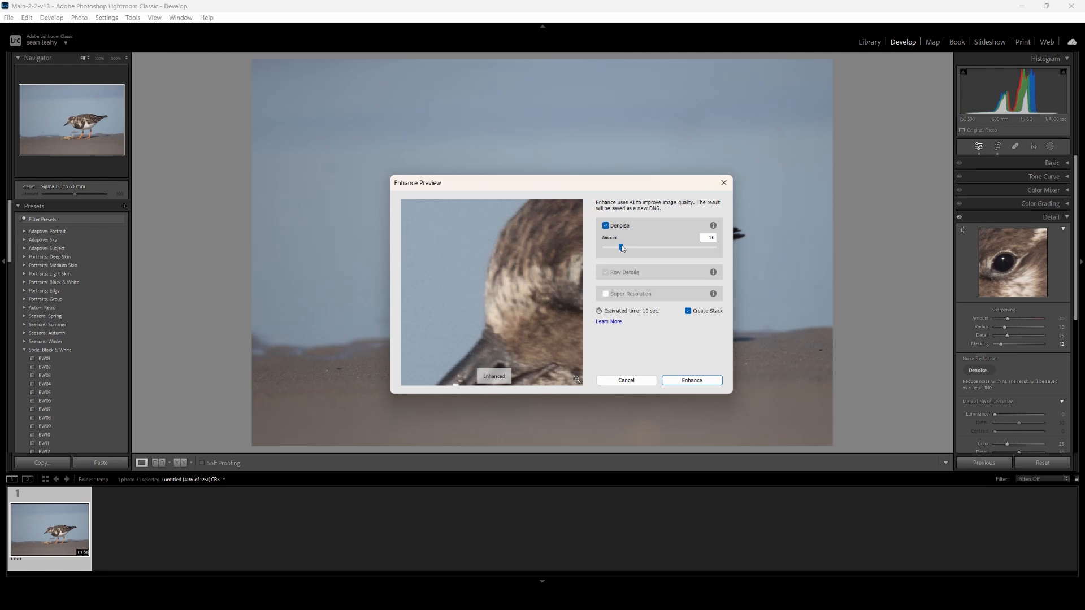
- Set the Denoise amount to 16 and check the background beside the beak without the enhancement
{"action": "left_click_drag", "start_coordinate": [622, 248], "coordinate": [624, 248]}
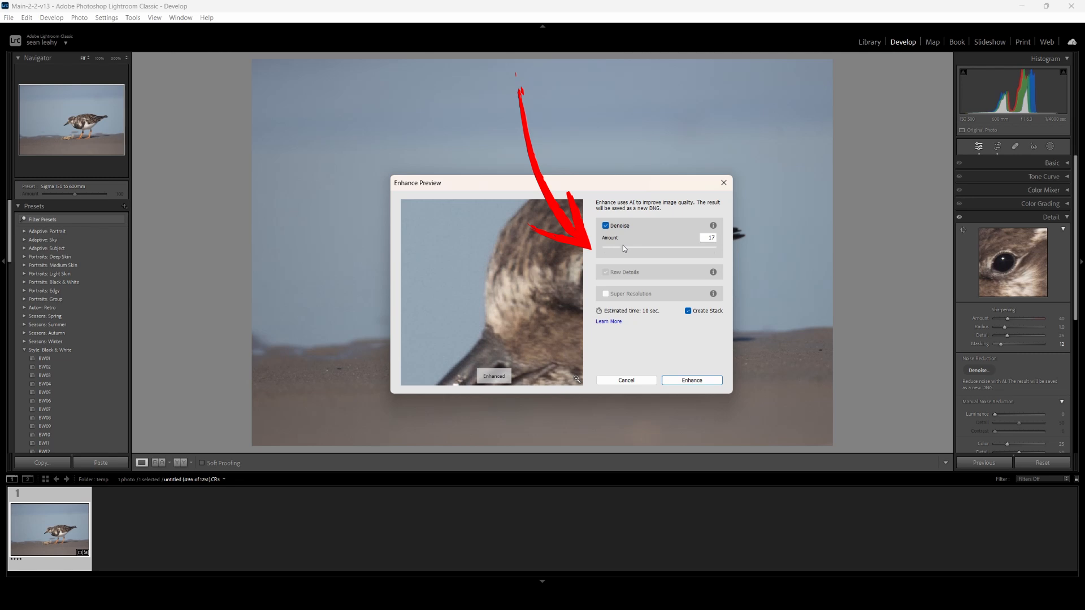
{"action": "left_click_drag", "start_coordinate": [624, 249], "coordinate": [621, 248]}
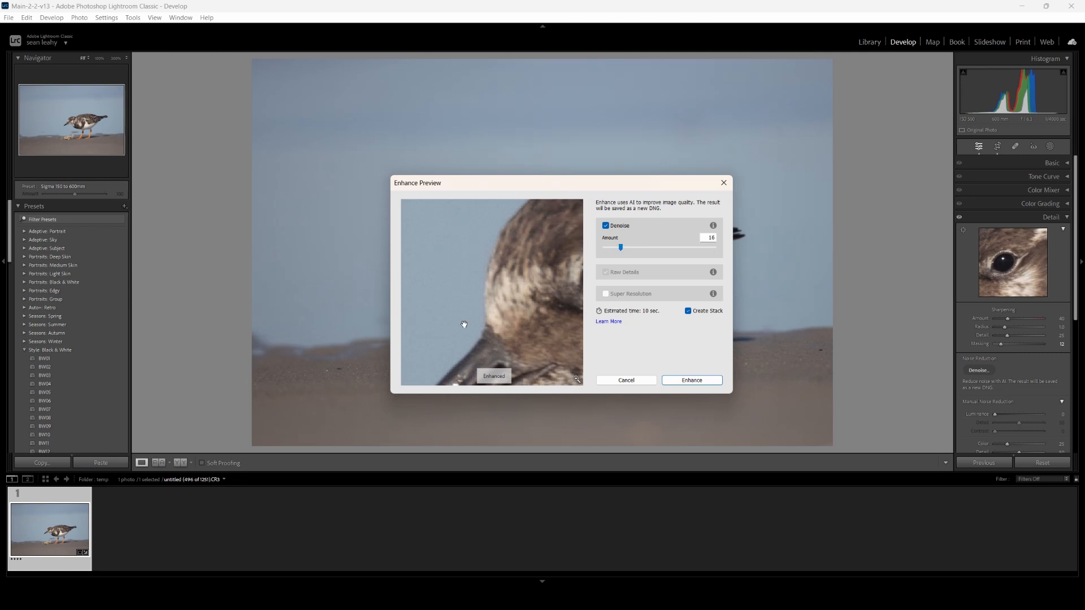
{"action": "left_click", "coordinate": [454, 305]}
- Try Raw Details in place of Denoise and switch Denoise back on
{"action": "left_click", "coordinate": [606, 226]}
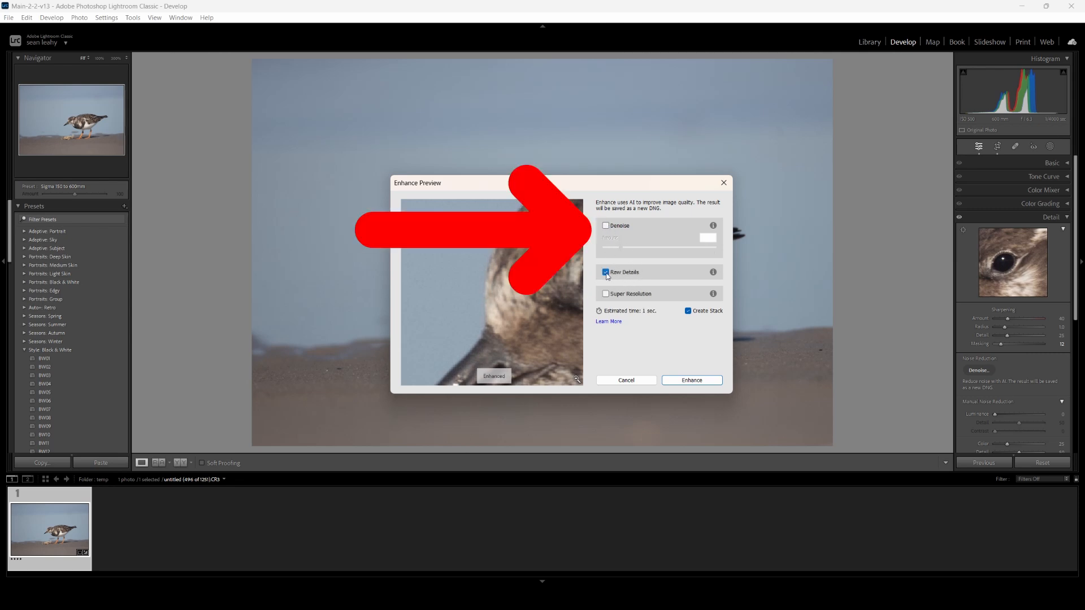
{"action": "left_click", "coordinate": [613, 275]}
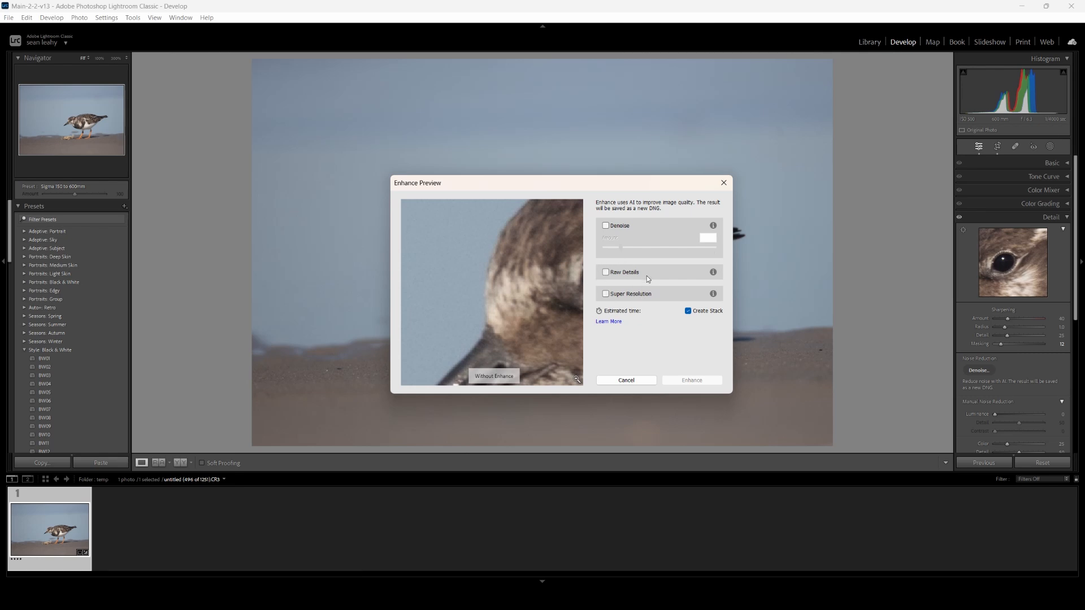
{"action": "left_click", "coordinate": [606, 226]}
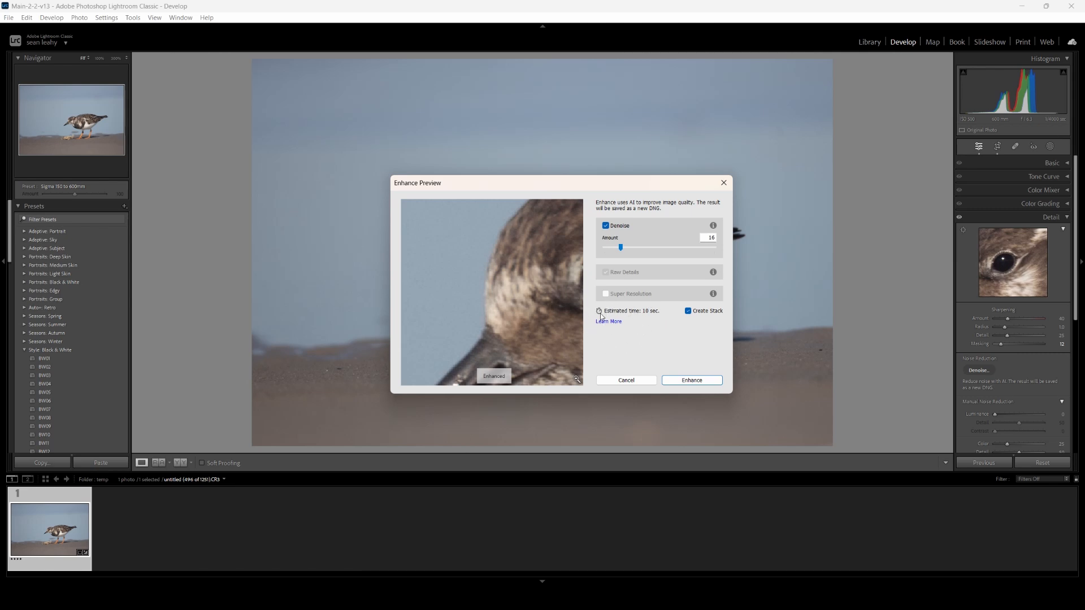
- Run the enhancement to create the denoised DNG and expand its stack to compare it with the original photo
{"action": "left_click", "coordinate": [691, 381]}
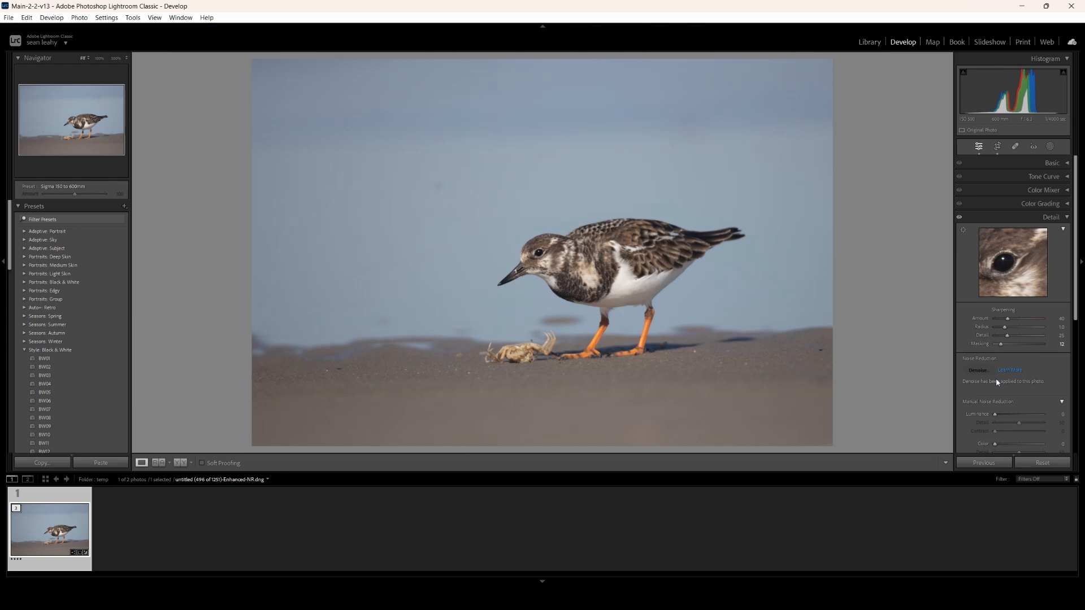
{"action": "left_click", "coordinate": [17, 509]}
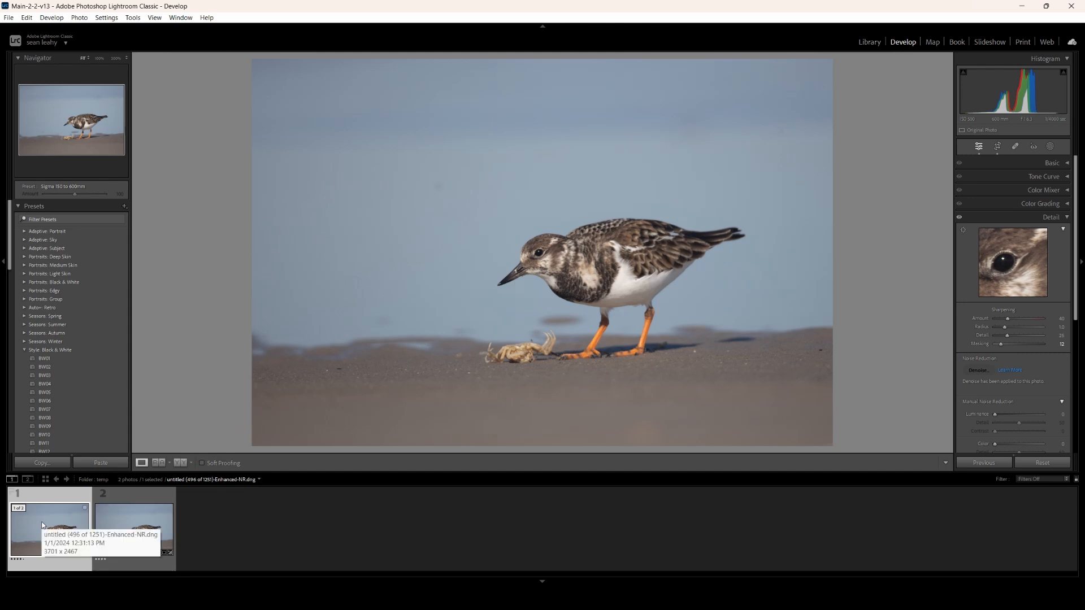
{"action": "left_click", "coordinate": [142, 524]}
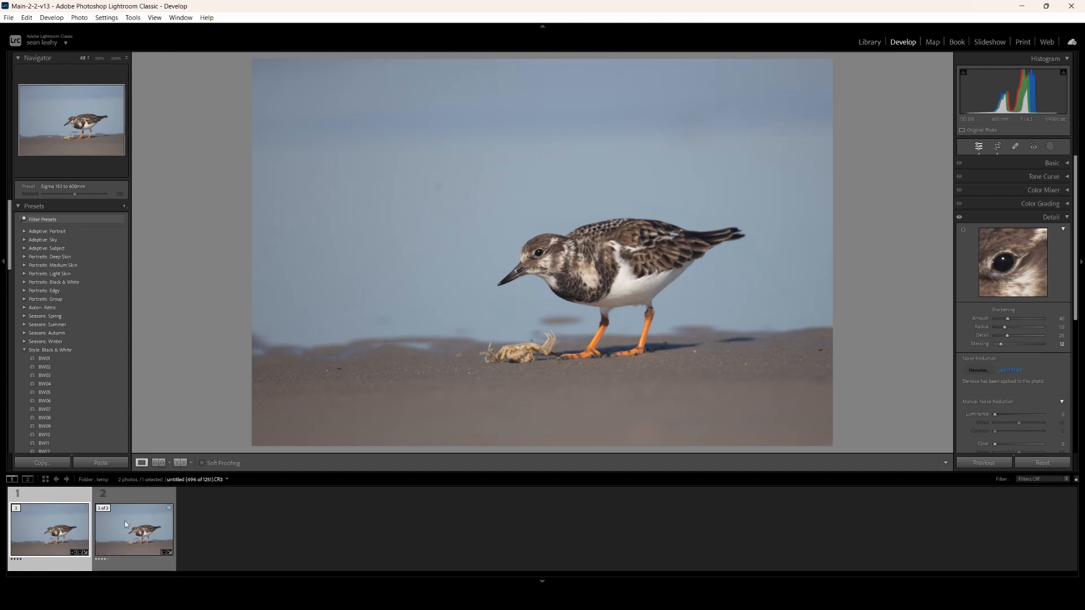
{"action": "left_click", "coordinate": [21, 526]}
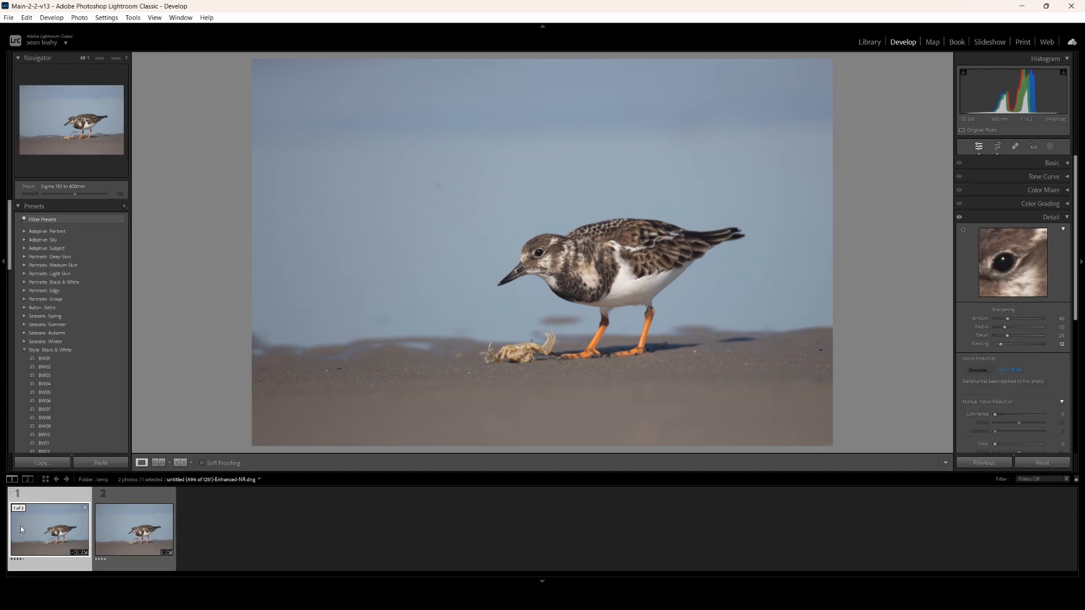
- Examine the denoised photo at full magnification across the bird's plumage, the crab, the sand and the sky
{"action": "left_click", "coordinate": [555, 263]}
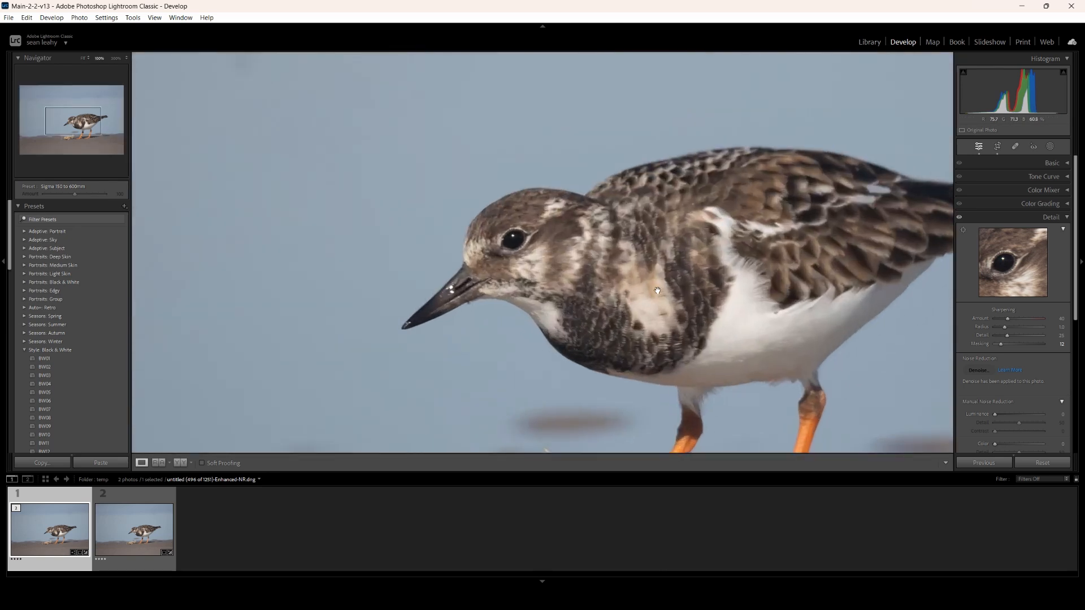
{"action": "left_click_drag", "start_coordinate": [538, 295], "coordinate": [623, 219]}
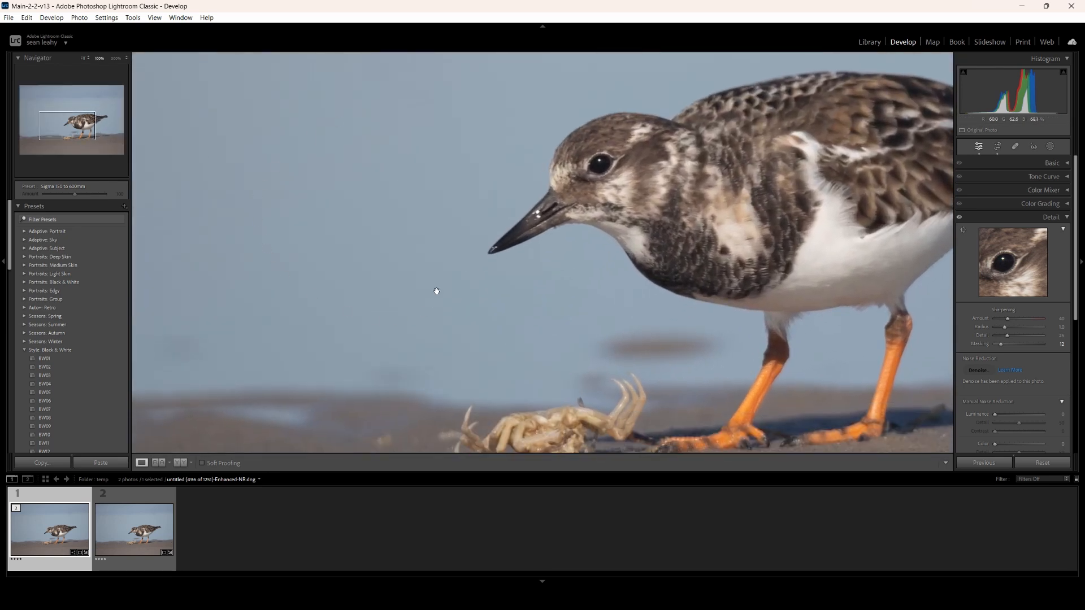
{"action": "left_click_drag", "start_coordinate": [342, 300], "coordinate": [349, 128]}
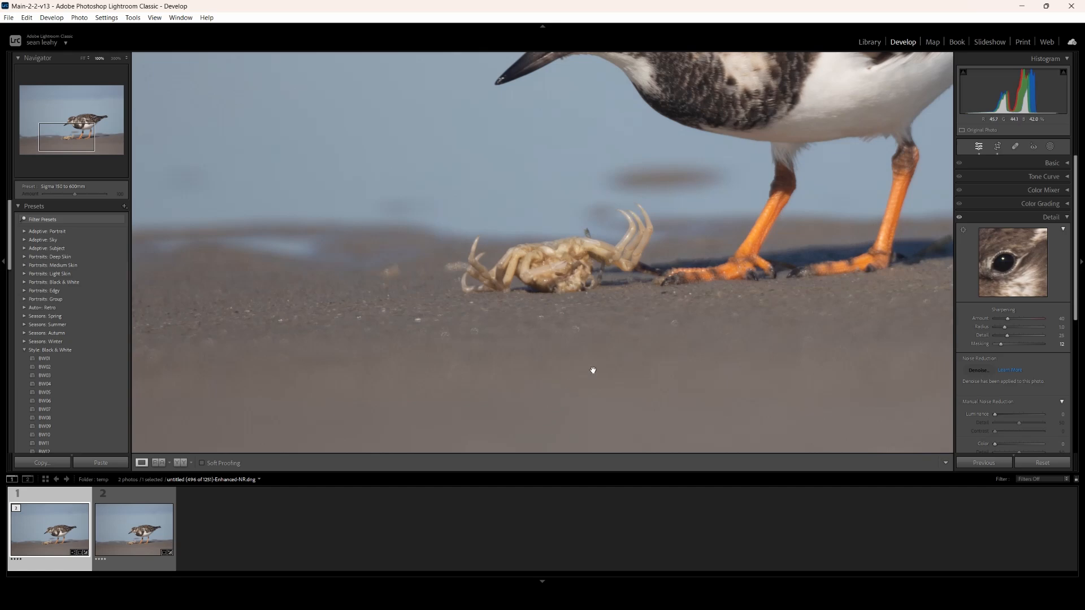
{"action": "left_click_drag", "start_coordinate": [591, 371], "coordinate": [291, 452]}
{"action": "left_click_drag", "start_coordinate": [758, 259], "coordinate": [742, 386]}
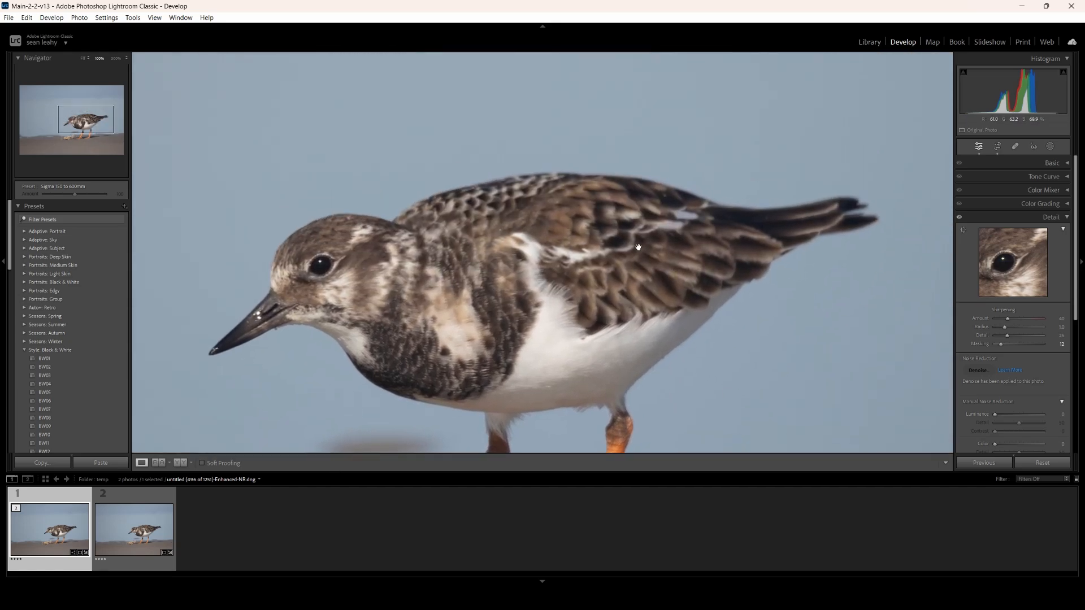
{"action": "left_click_drag", "start_coordinate": [487, 159], "coordinate": [721, 145]}
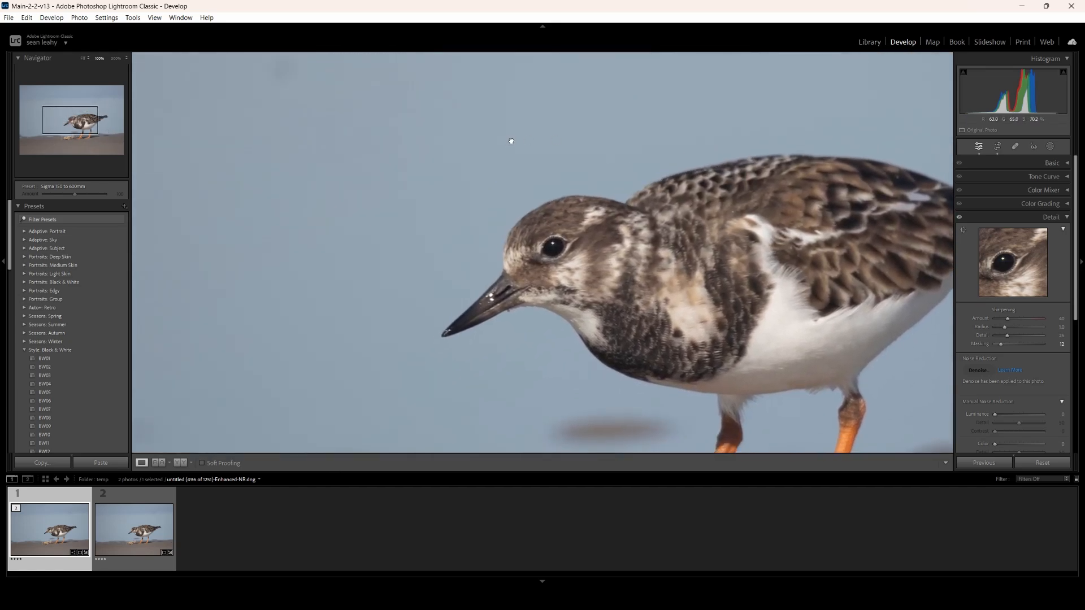
{"action": "left_click_drag", "start_coordinate": [509, 141], "coordinate": [536, 114]}
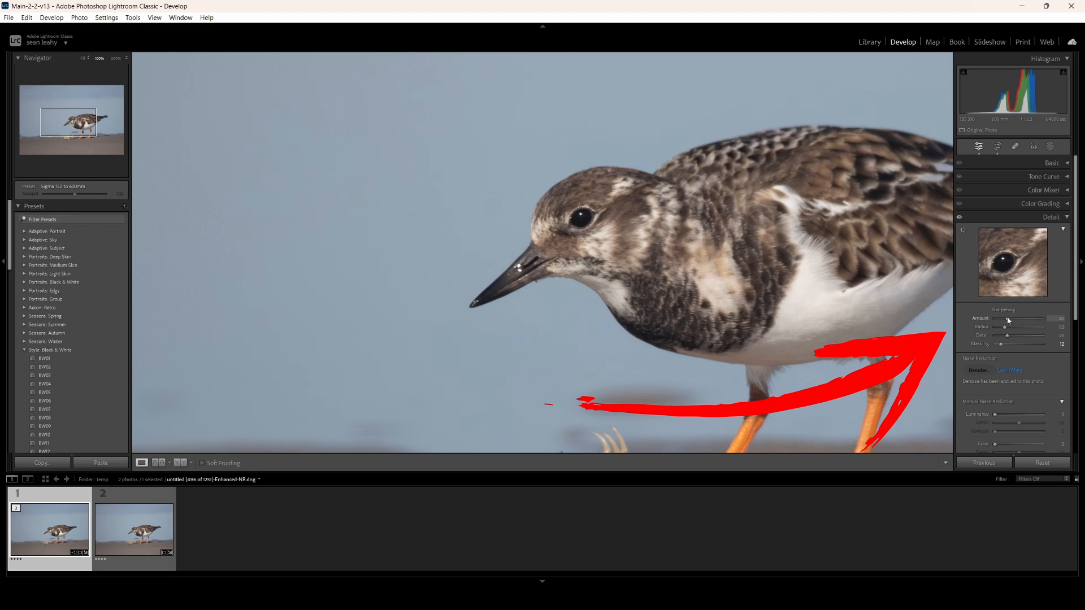
- Set the sharpening Amount of the denoised photo to 64 using the grayscale preview
{"action": "key", "text": "alt"}
{"action": "left_click_drag", "start_coordinate": [1008, 321], "coordinate": [1008, 321]}
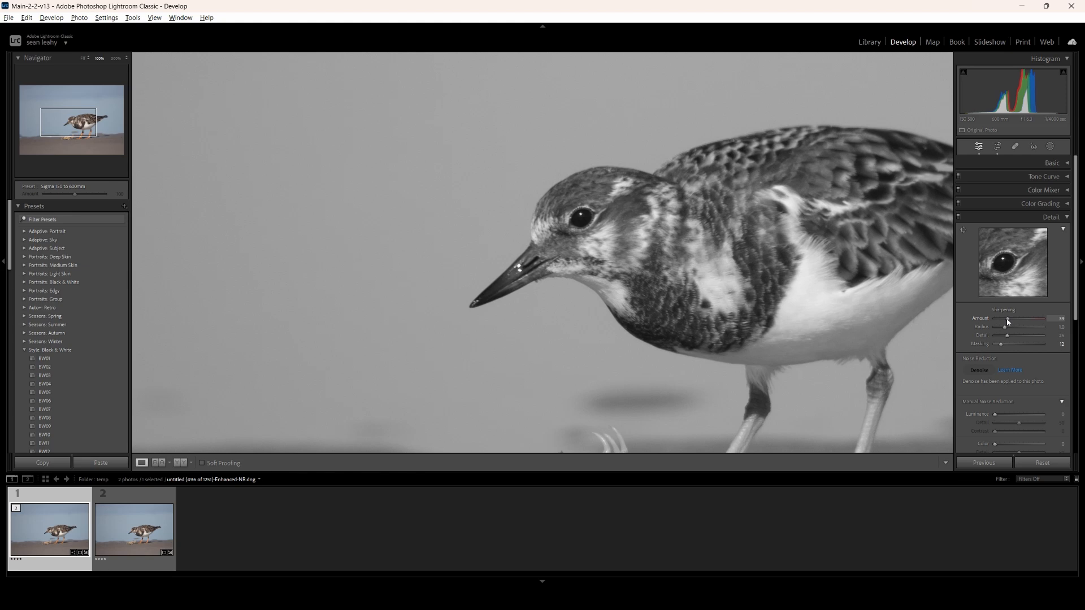
{"action": "left_click_drag", "start_coordinate": [1009, 321], "coordinate": [1015, 321]}
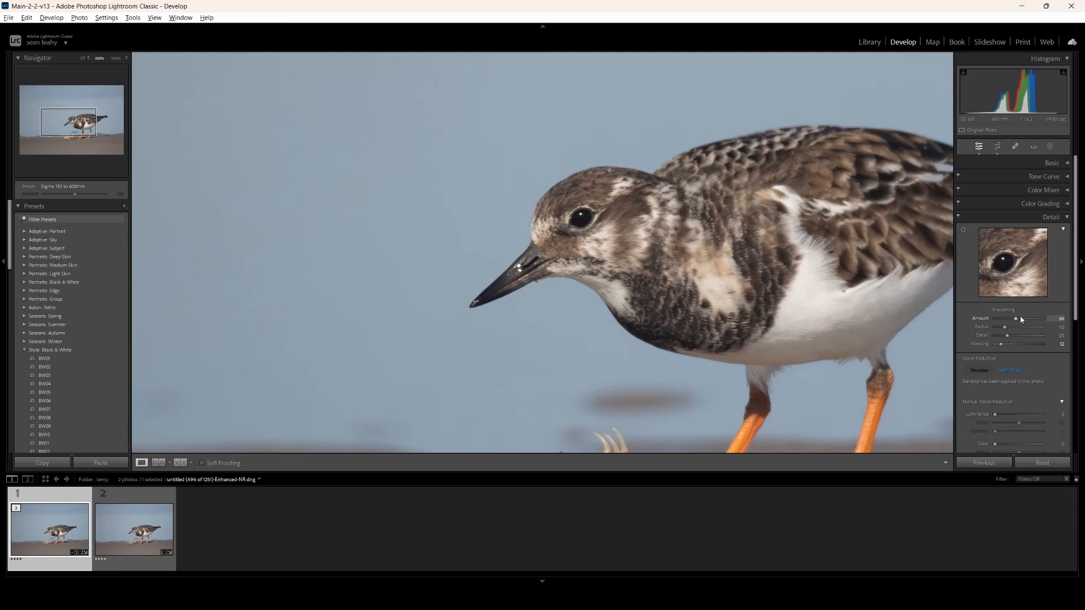
- Set the sharpening Radius to 1.2 and the Detail to 34, checking the edge preview
{"action": "key", "text": "alt"}
{"action": "left_click", "coordinate": [1006, 330], "text": "alt"}
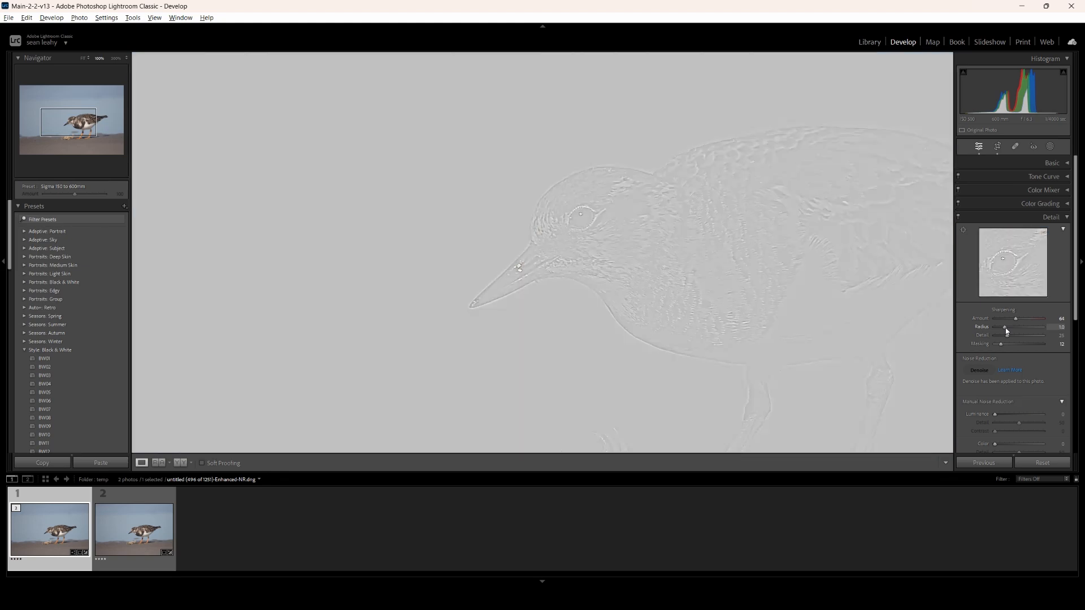
{"action": "left_click_drag", "start_coordinate": [1006, 332], "coordinate": [1010, 330]}
{"action": "left_click_drag", "start_coordinate": [1010, 329], "coordinate": [1011, 329]}
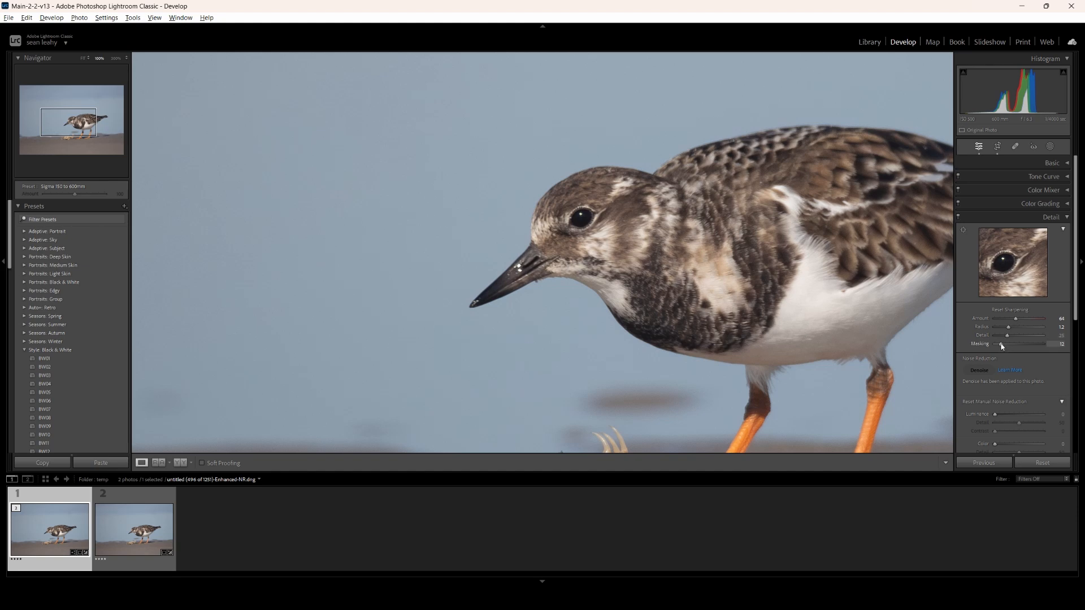
{"action": "left_click_drag", "start_coordinate": [1007, 336], "coordinate": [1001, 346]}
- Compare the before and after versions side by side around the bird's head and eye
{"action": "left_click", "coordinate": [181, 465]}
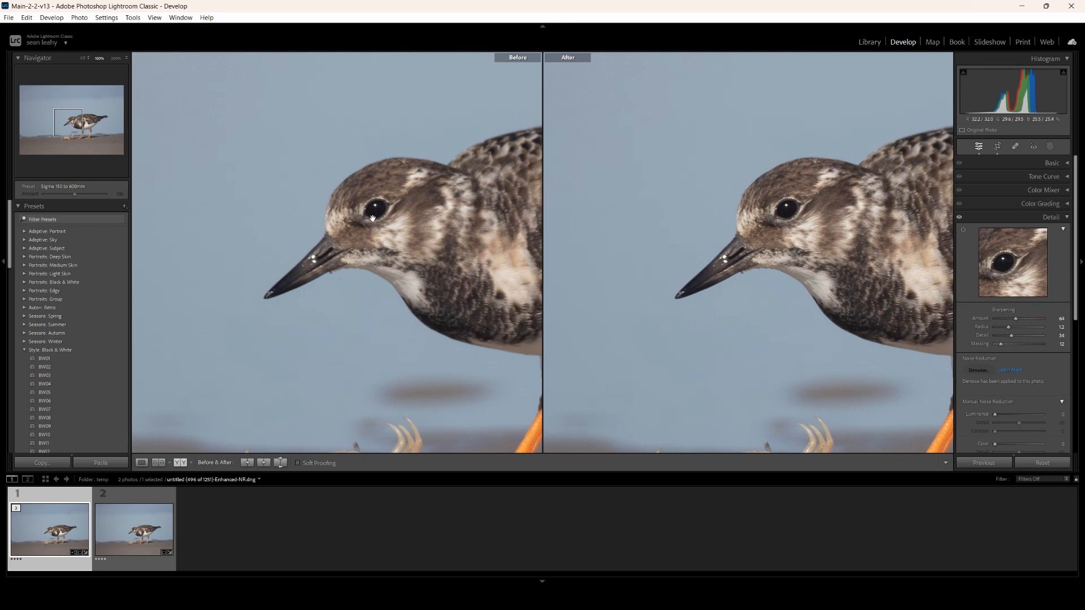
{"action": "left_click_drag", "start_coordinate": [373, 218], "coordinate": [313, 251]}
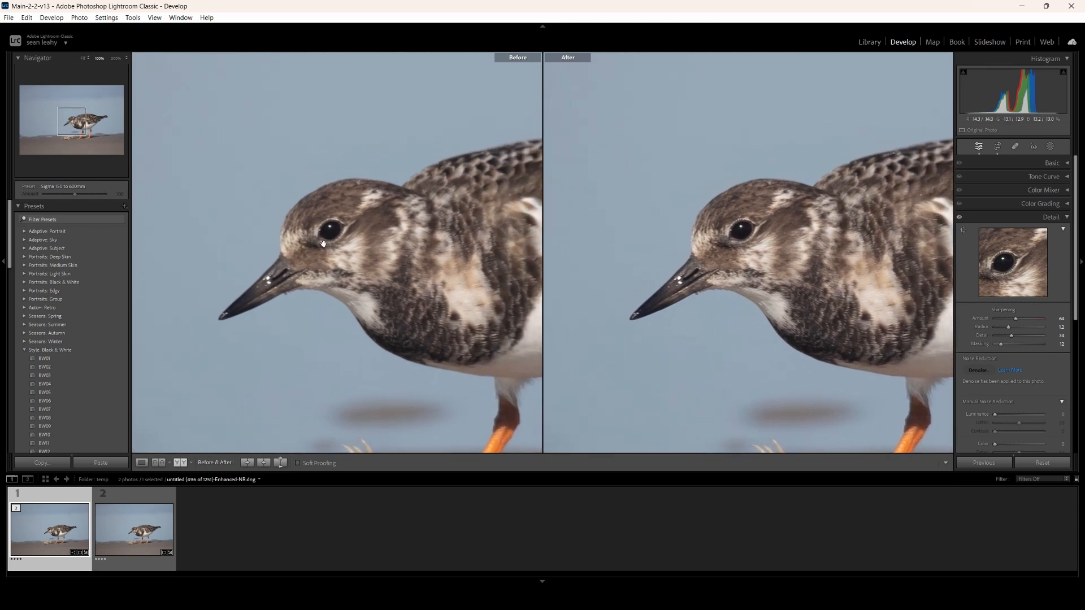